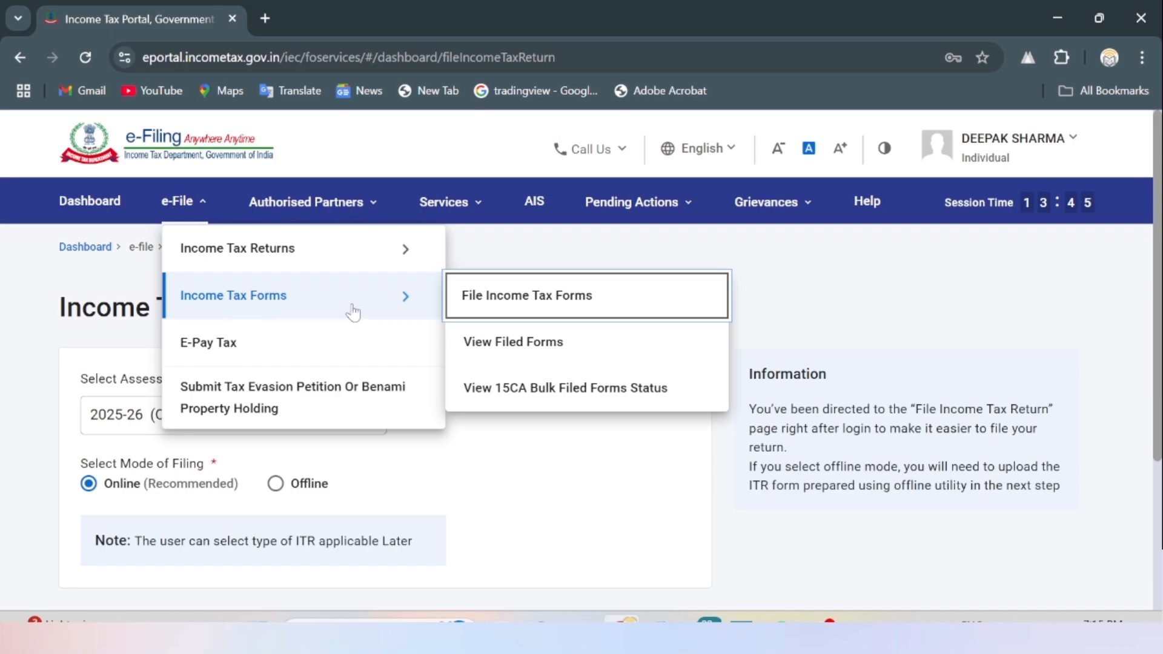
# Step: Start filing Form 10-IEA under persons with business or professional income, for assessment year 2025-26
pyautogui.click(518, 310)
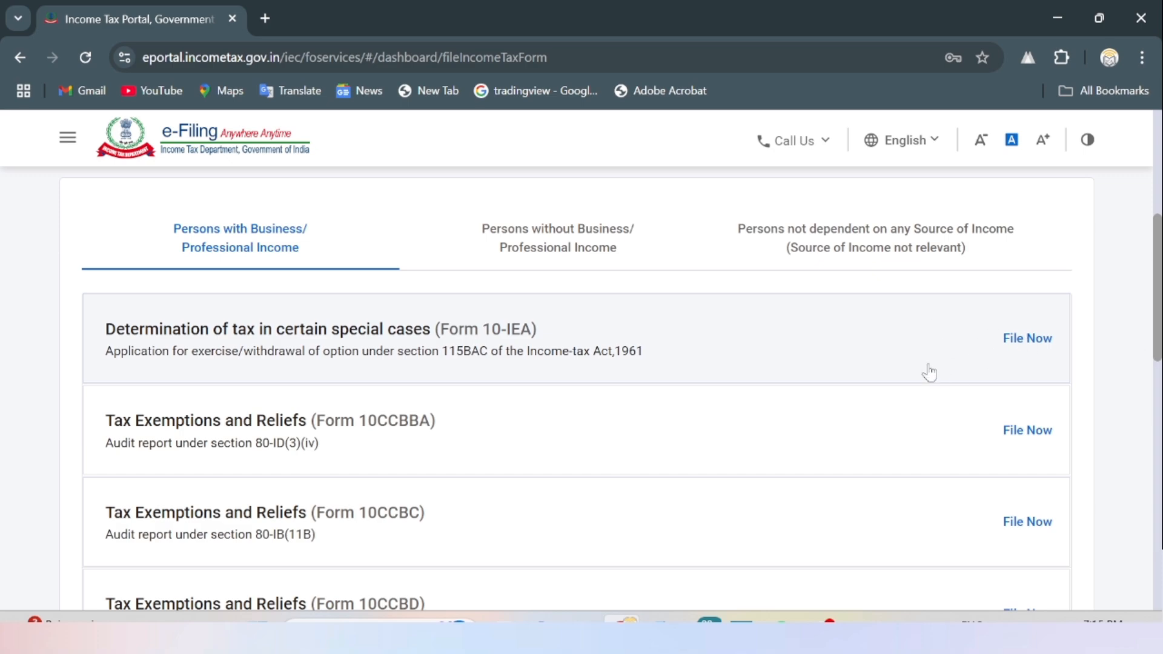
pyautogui.click(1037, 343)
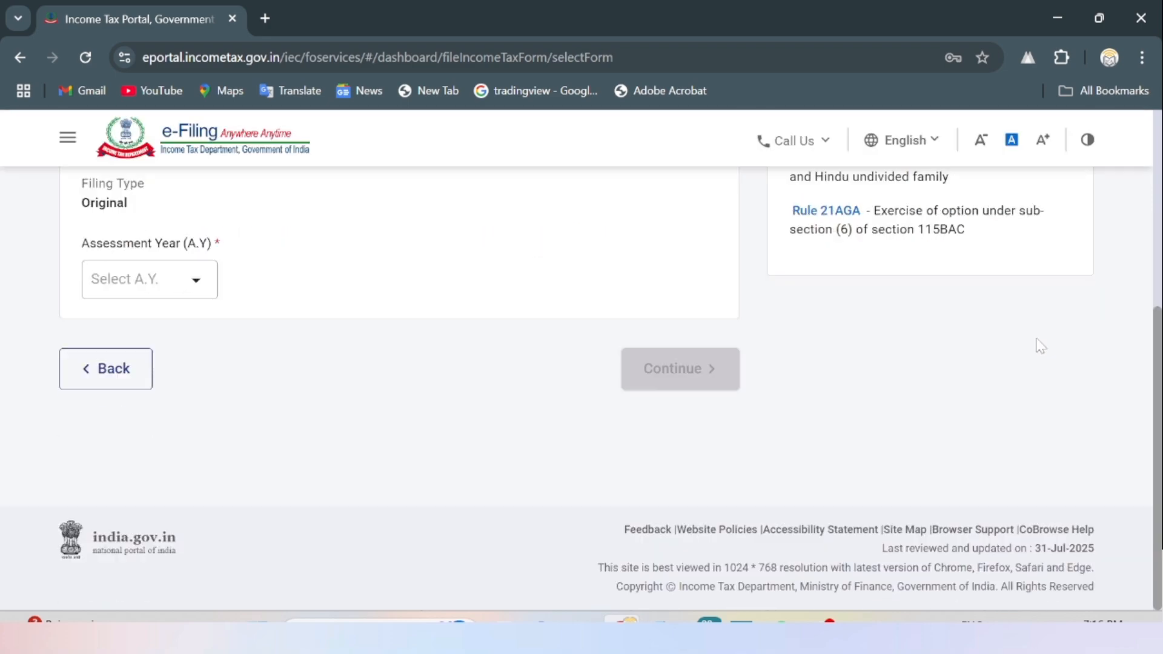
pyautogui.scroll(3, 403, 416)
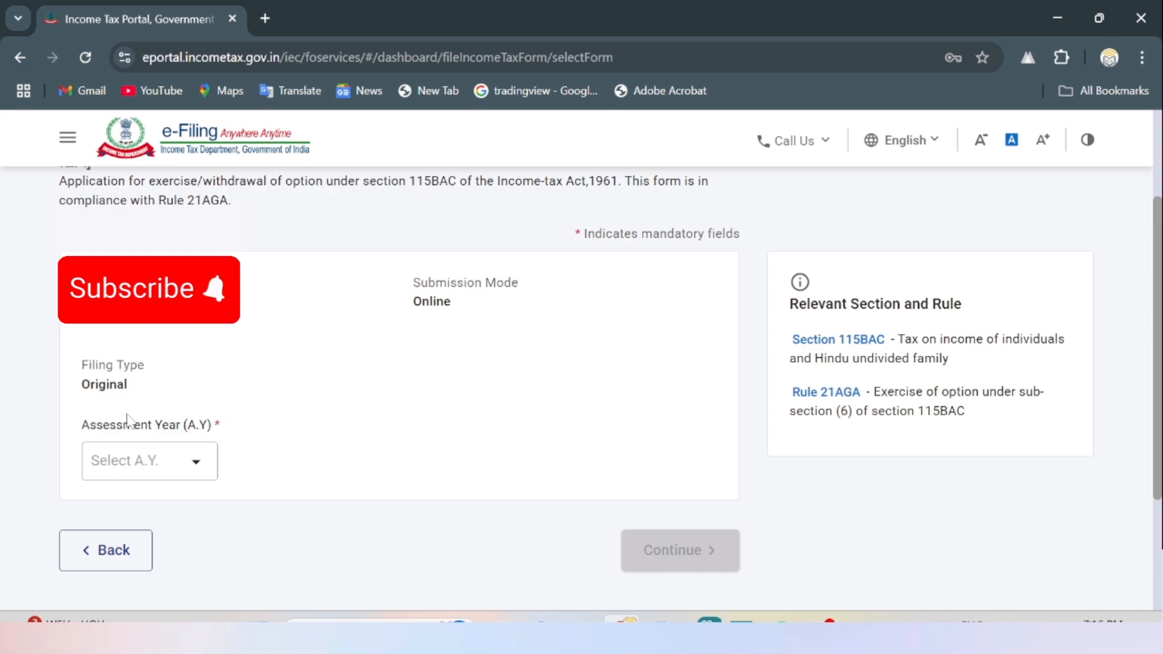
pyautogui.click(153, 473)
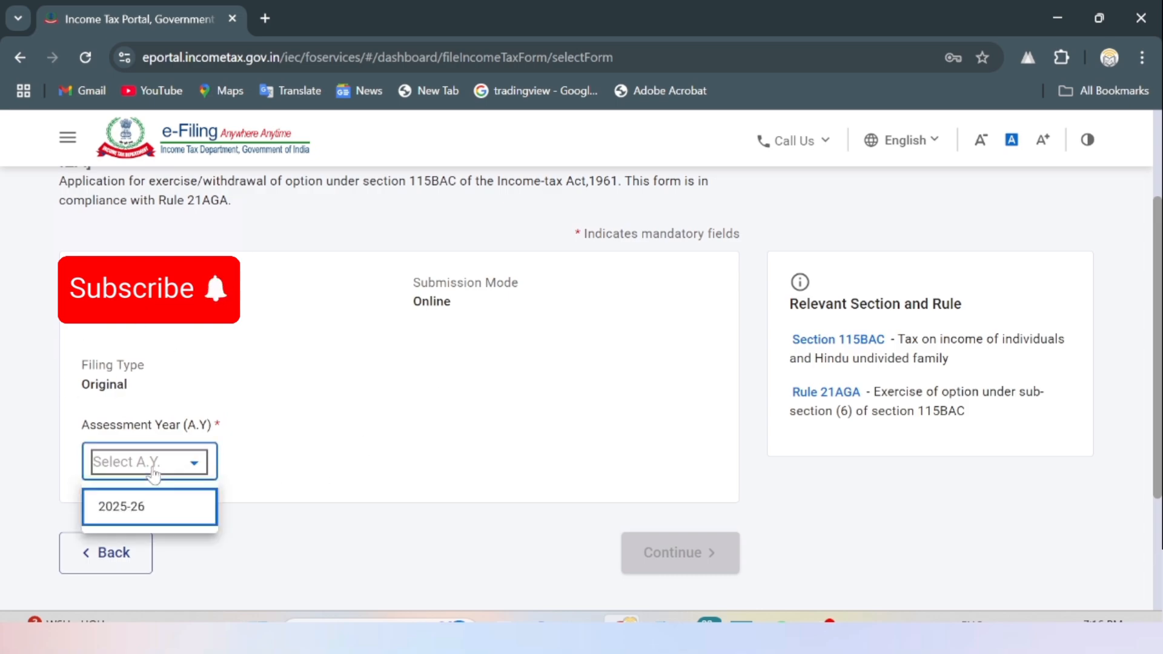
pyautogui.click(155, 515)
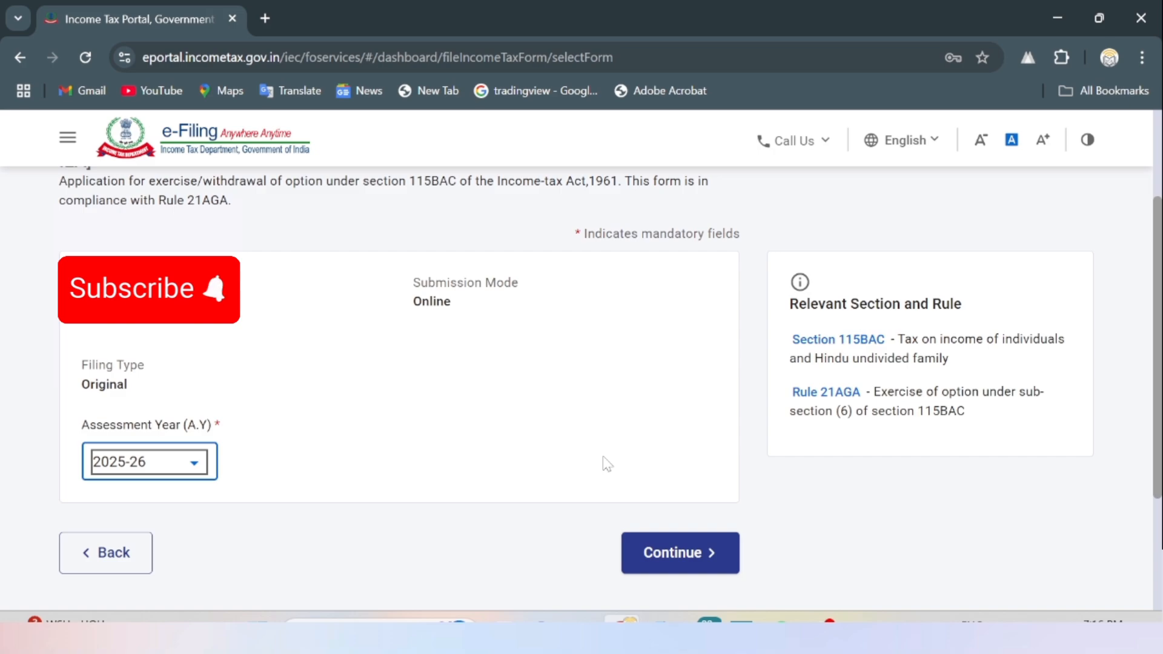
pyautogui.click(710, 561)
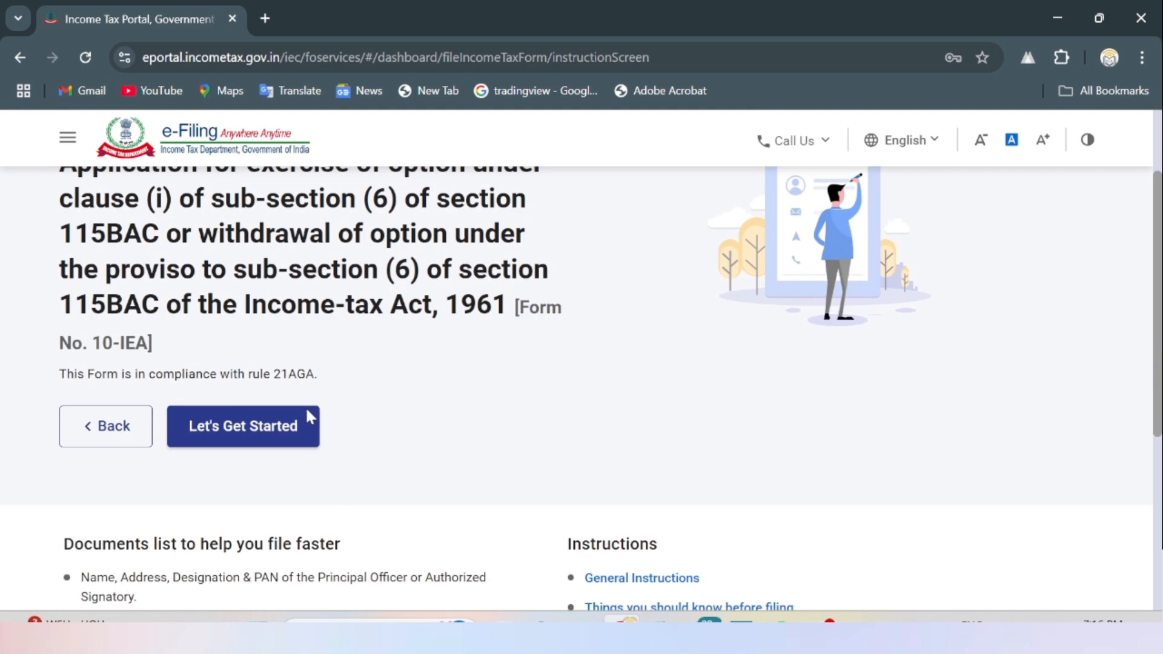
# Step: Begin the form with business or profession income as Yes and the 31st July due date, and confirm proceeding
pyautogui.scroll(2, 350, 424)
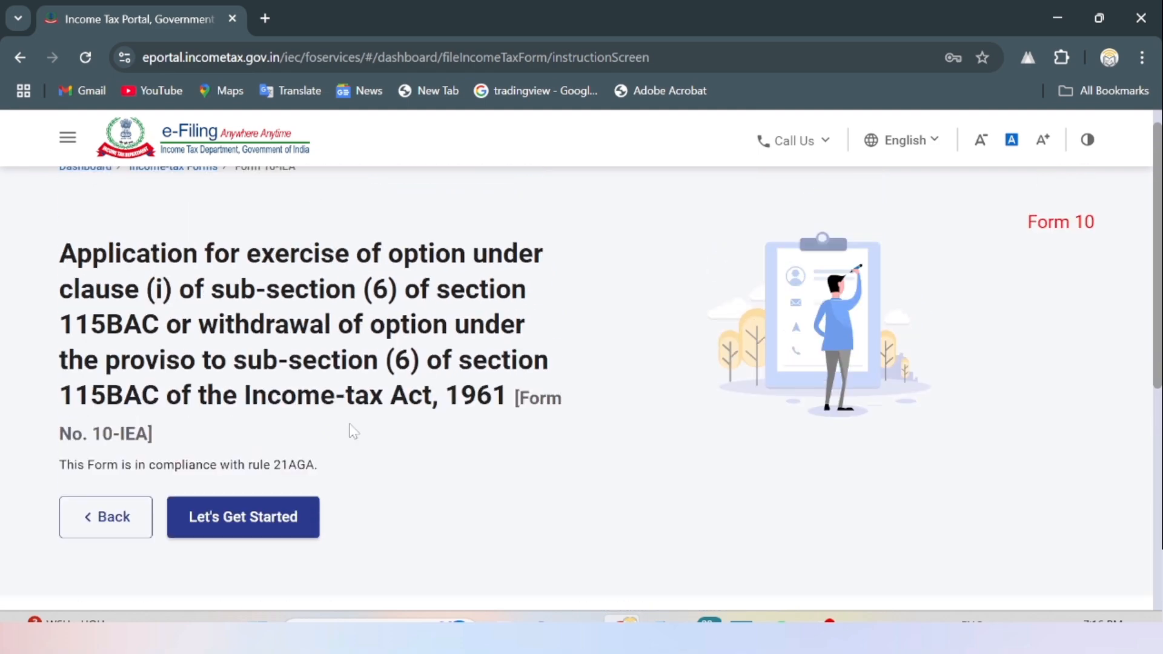
pyautogui.click(304, 515)
pyautogui.scroll(-4, 409, 397)
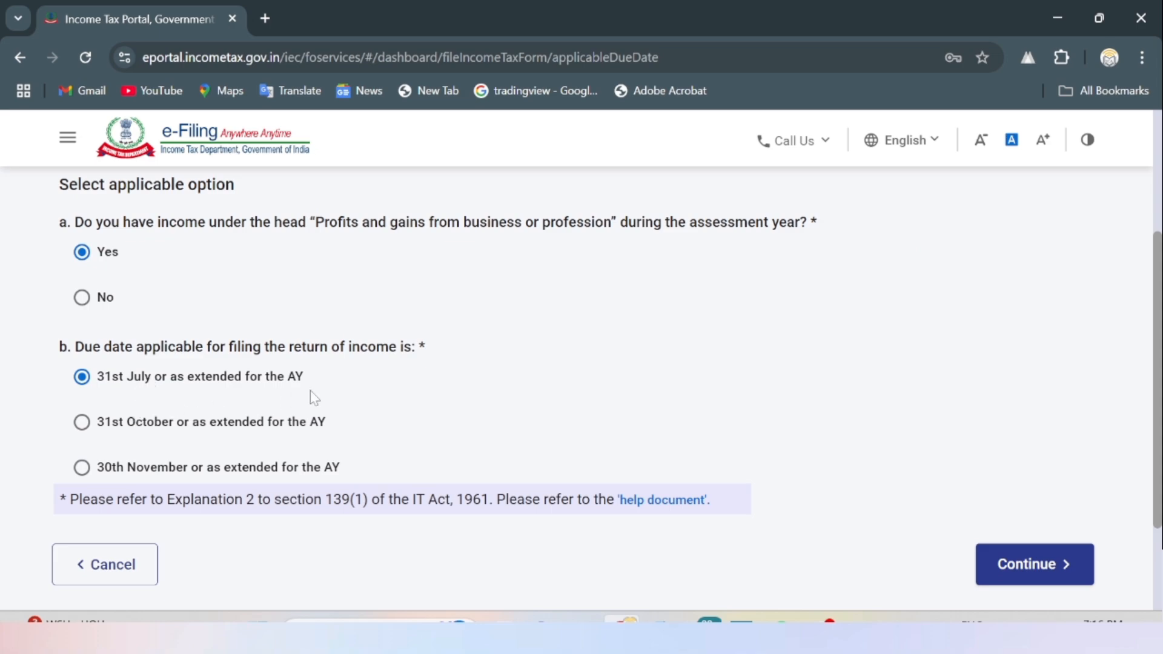
pyautogui.click(1023, 569)
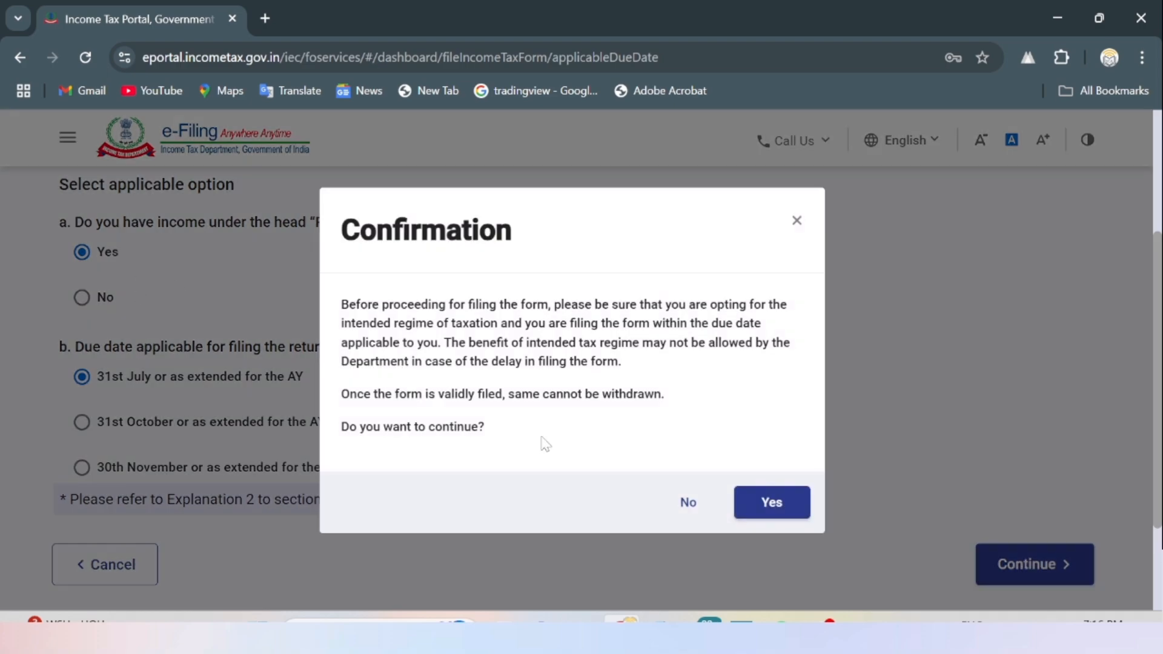
pyautogui.click(788, 508)
pyautogui.click(771, 502)
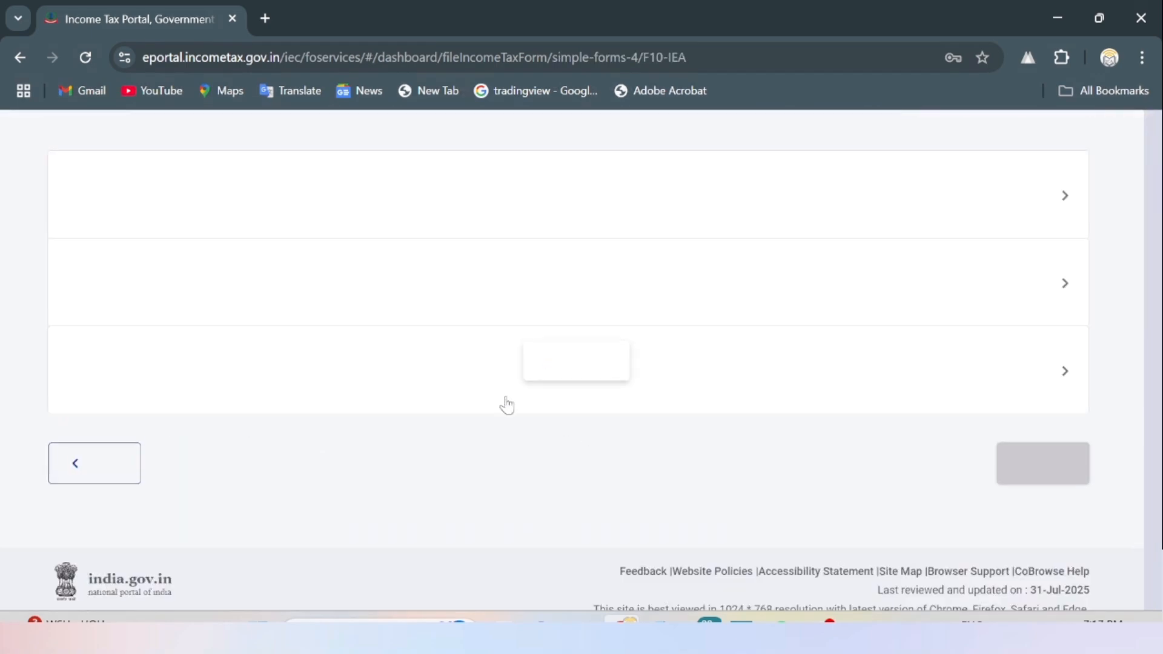
# Step: Review the Basic Information section, including the regime re-entry option and earlier option details, and save it
pyautogui.scroll(2, 506, 405)
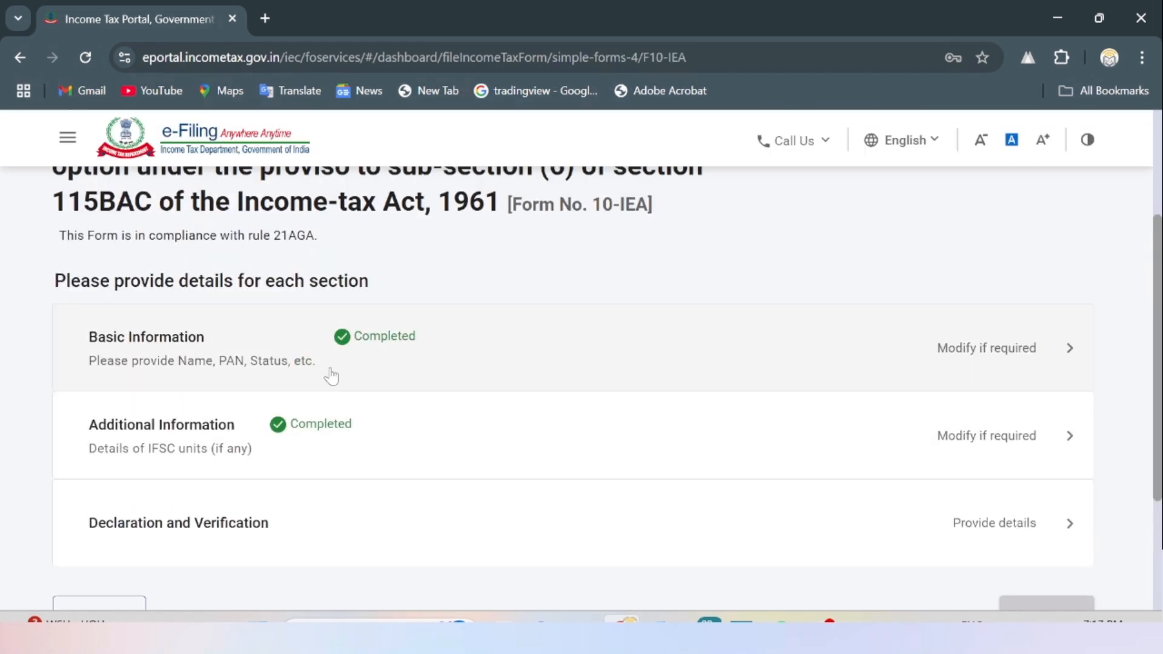
pyautogui.click(332, 376)
pyautogui.scroll(-3, 438, 375)
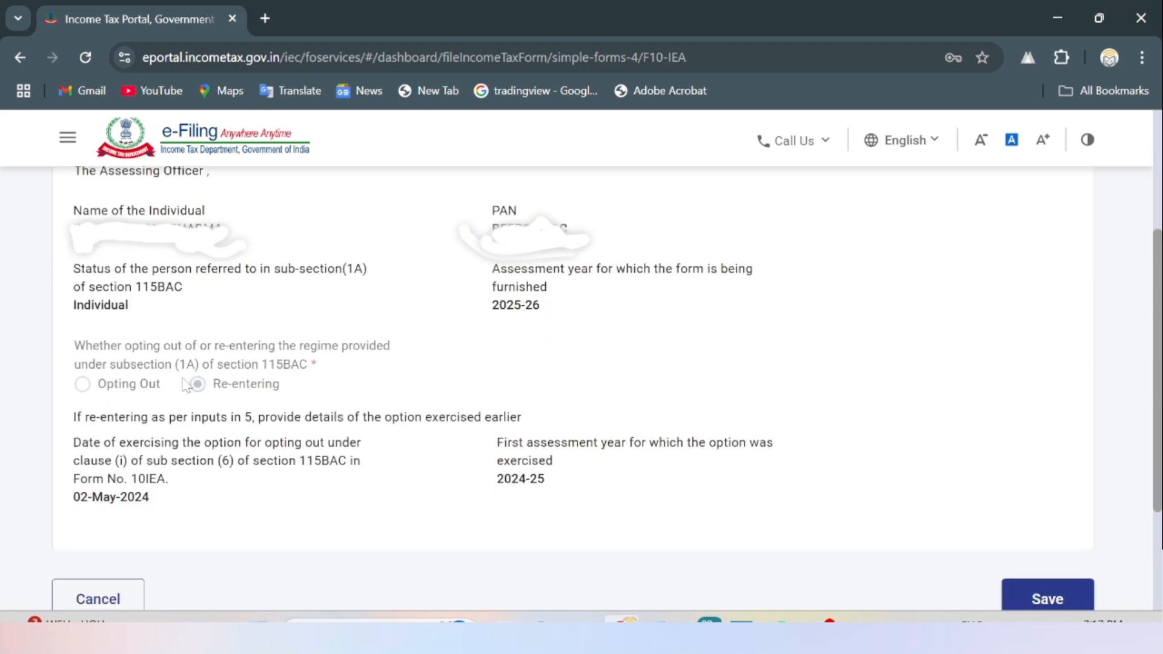
pyautogui.scroll(-2, 300, 382)
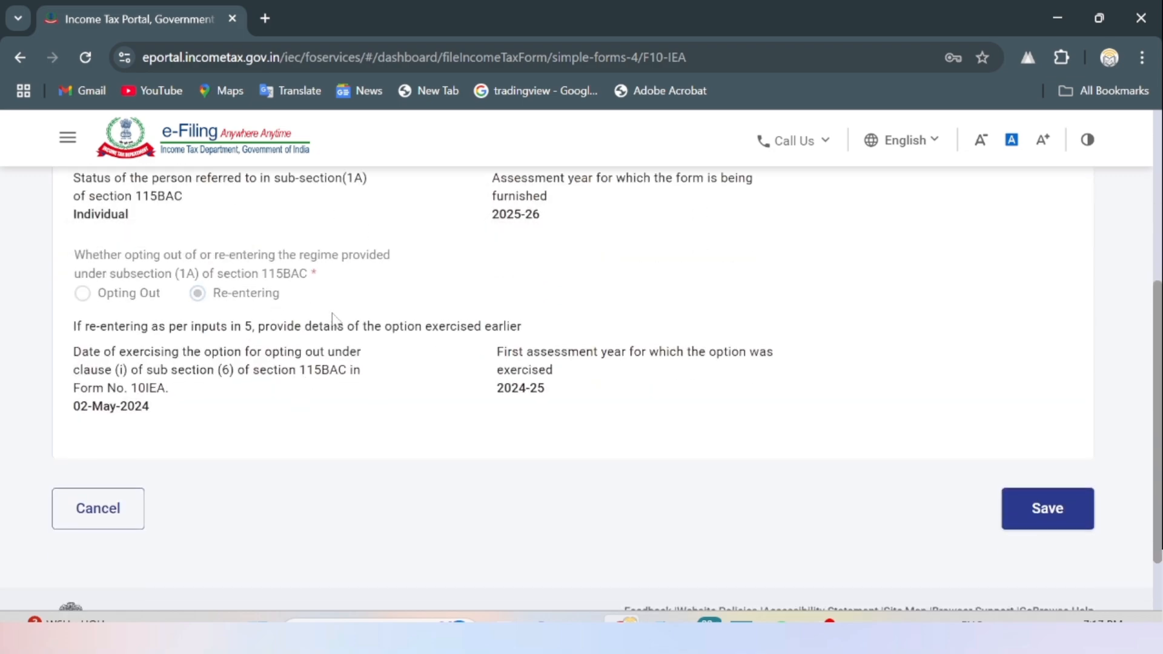
pyautogui.scroll(1, 259, 384)
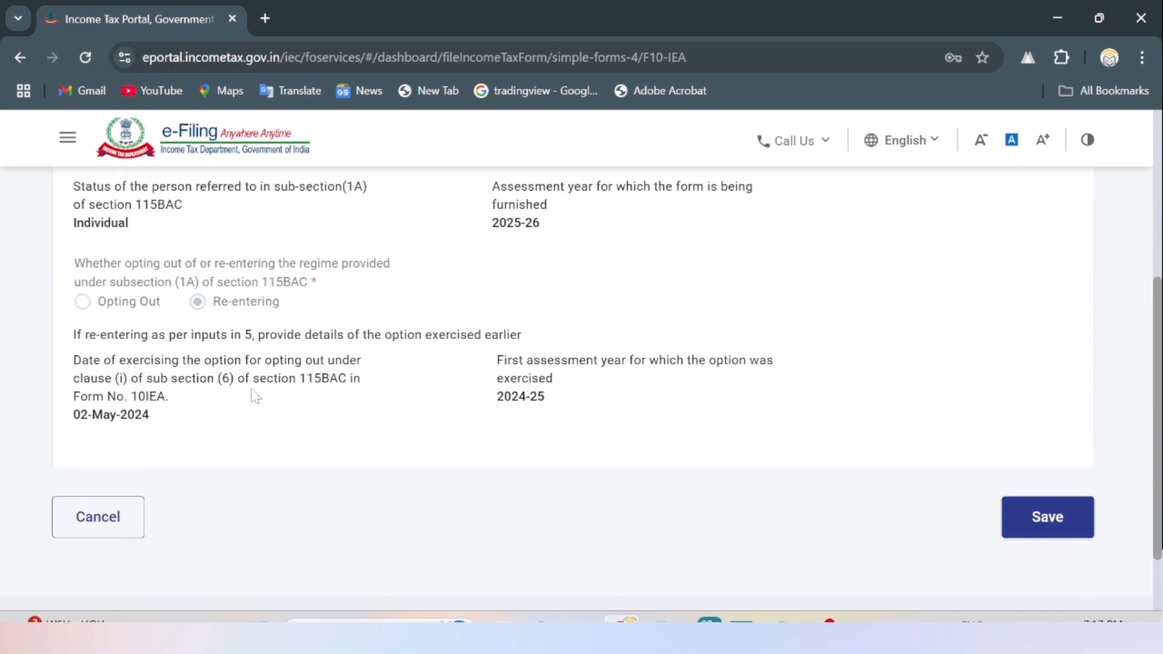
pyautogui.scroll(2, 255, 396)
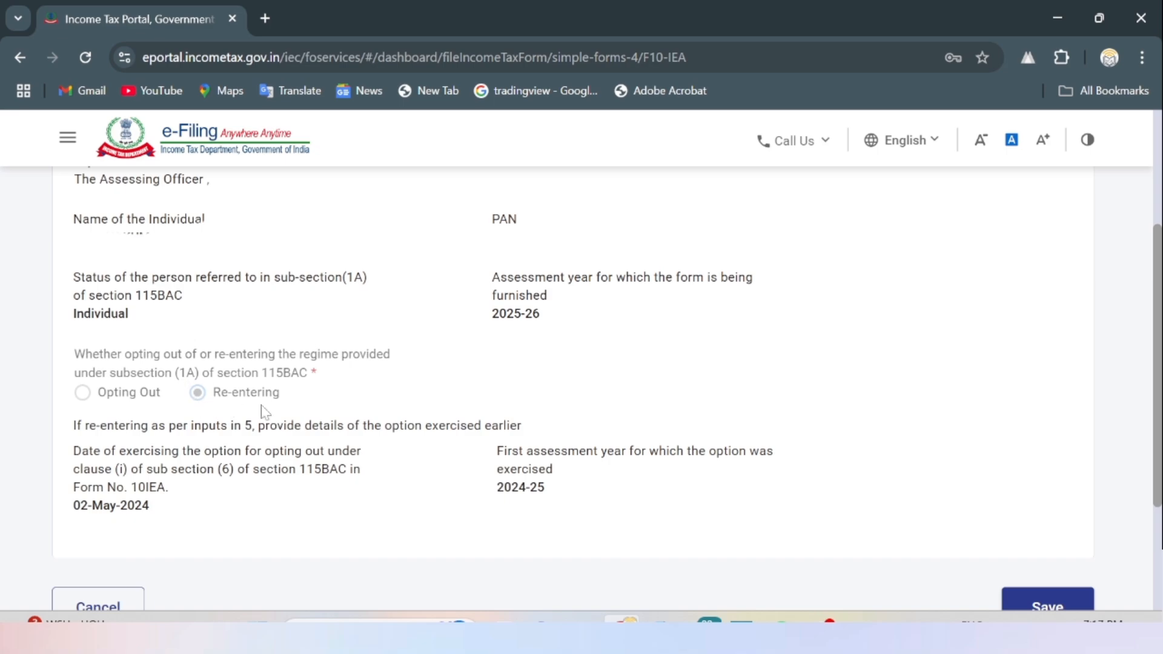
pyautogui.scroll(-2, 260, 411)
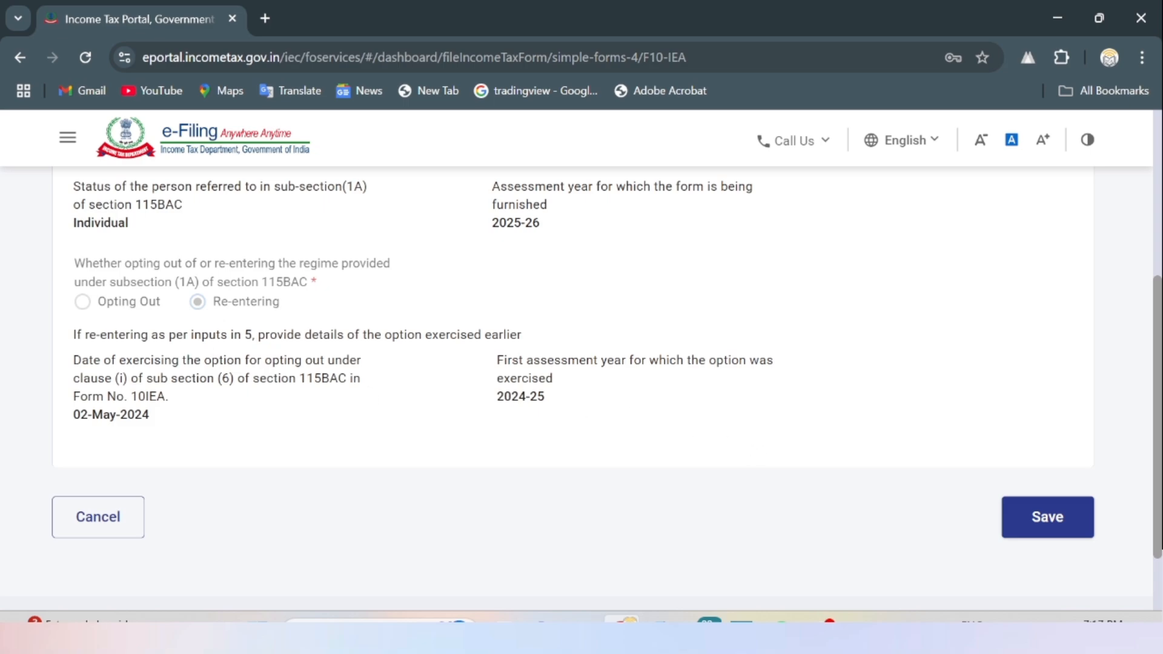
pyautogui.click(1041, 526)
# Step: Save the Additional Information section with No for having any IFSC unit
pyautogui.scroll(-3, 325, 495)
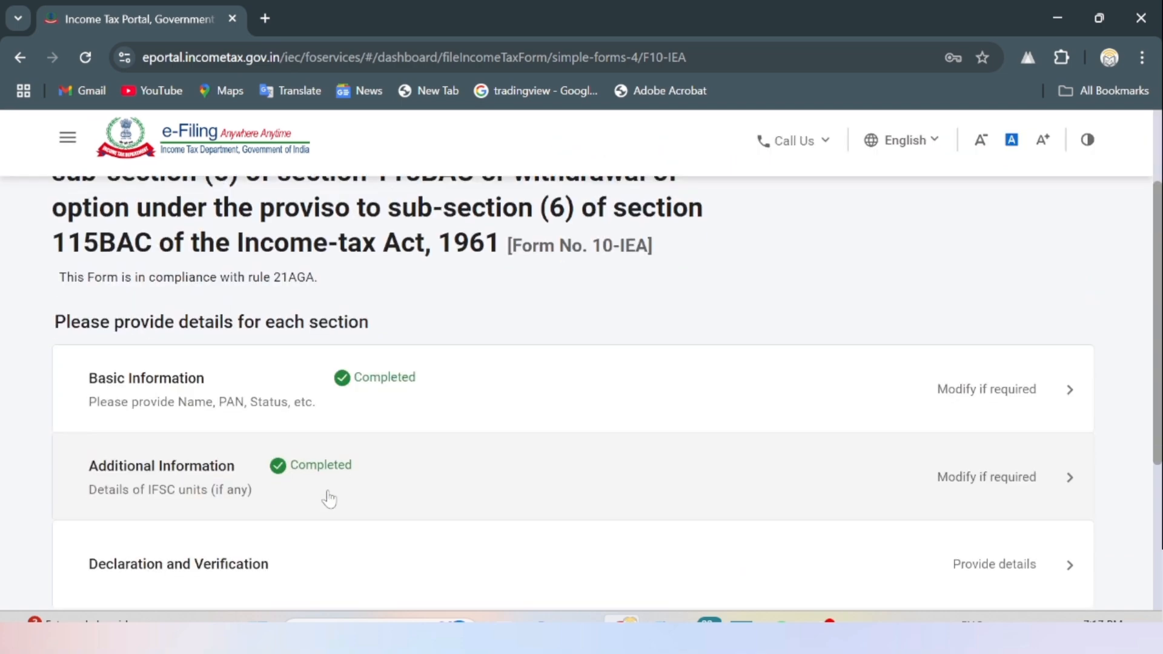
pyautogui.click(265, 471)
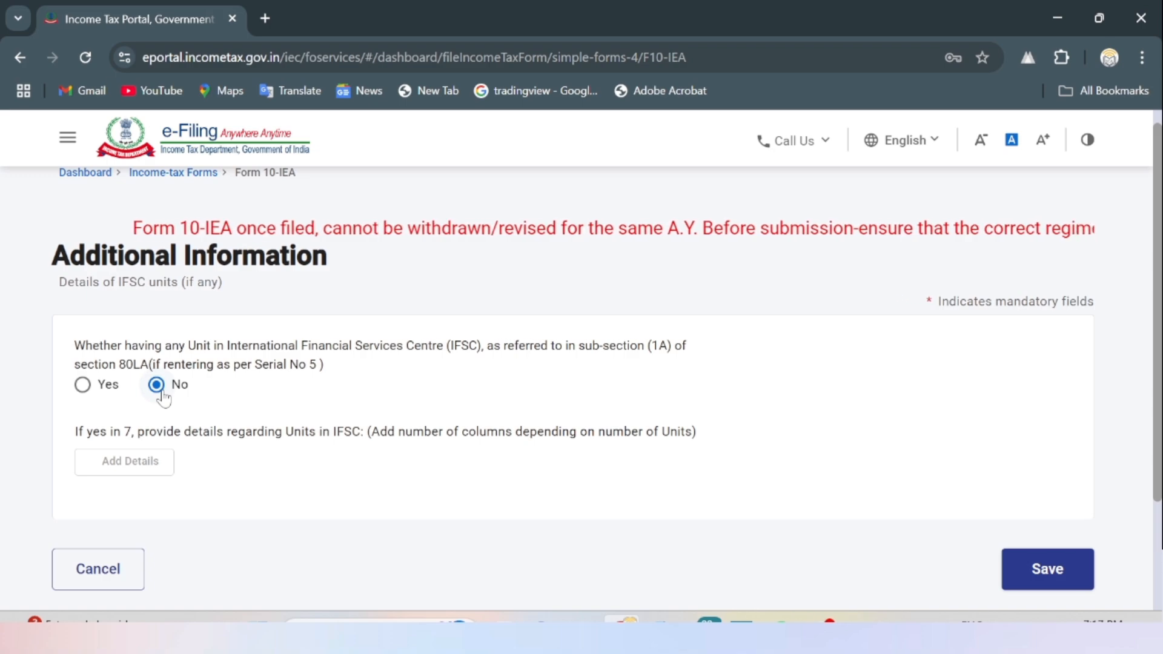
pyautogui.scroll(-2, 765, 509)
pyautogui.click(1047, 478)
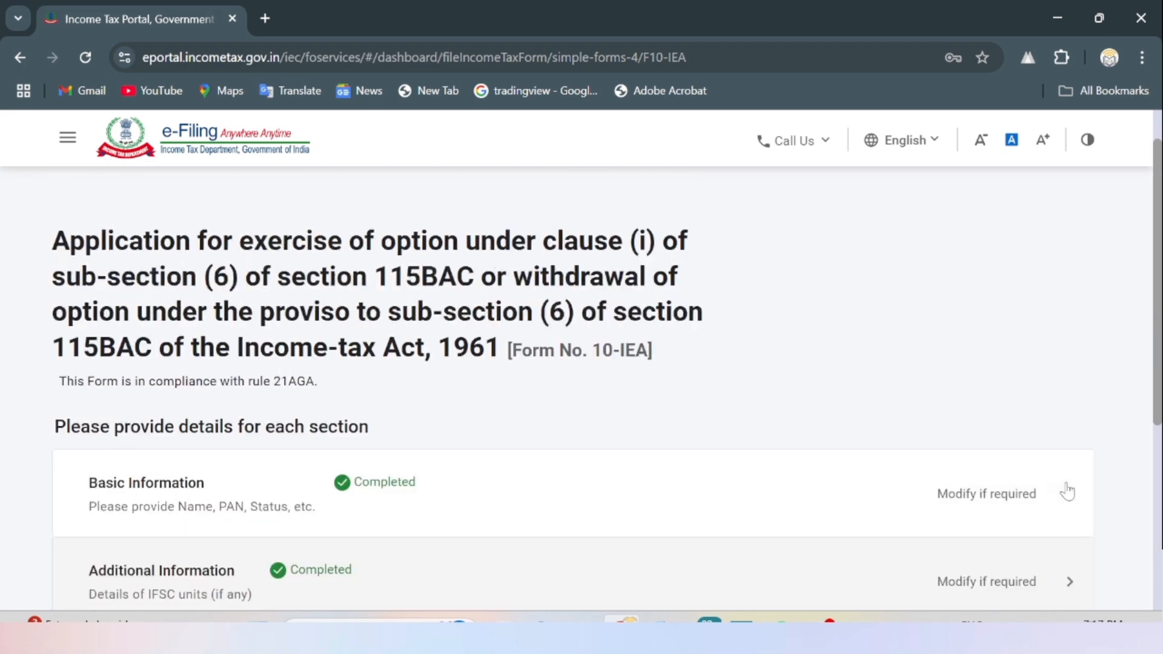
# Step: Complete the Declaration and Verification section with the declaration ticked and son as the relationship, and save it
pyautogui.scroll(-6, 735, 493)
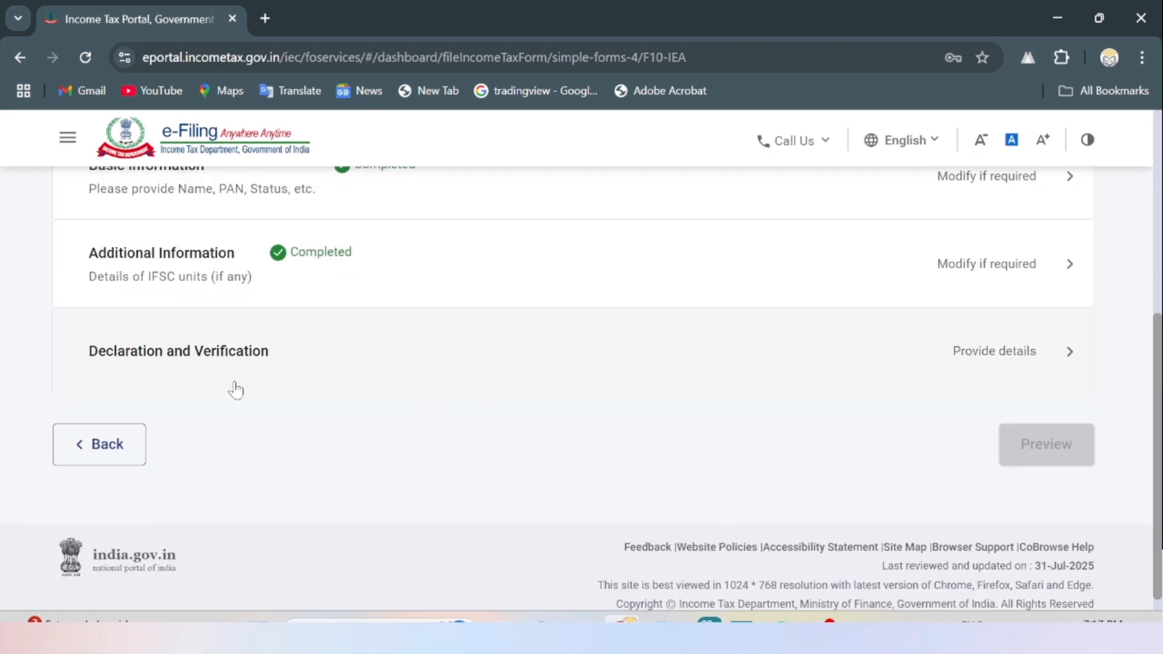
pyautogui.click(231, 374)
pyautogui.scroll(3, 338, 469)
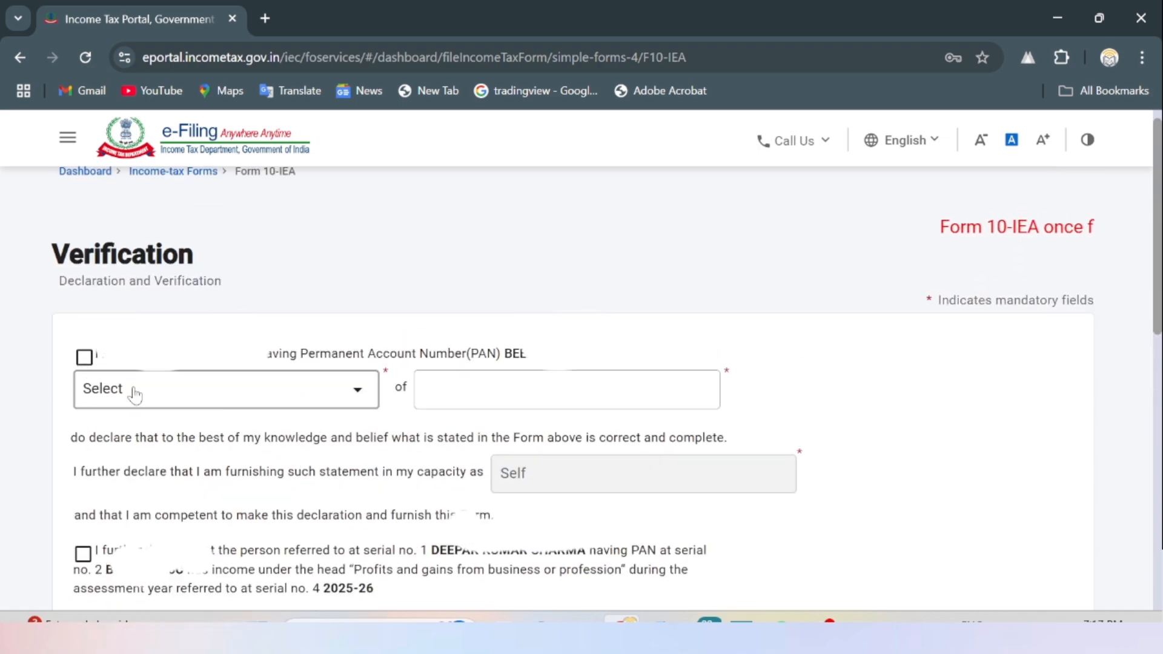
pyautogui.click(84, 359)
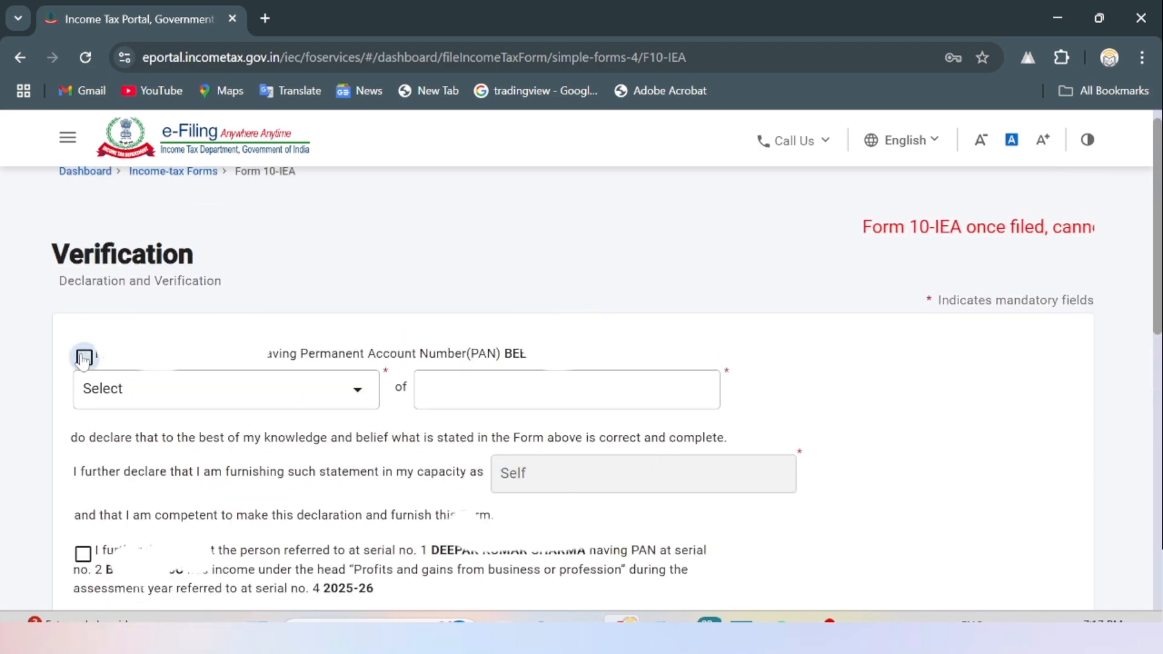
pyautogui.click(162, 395)
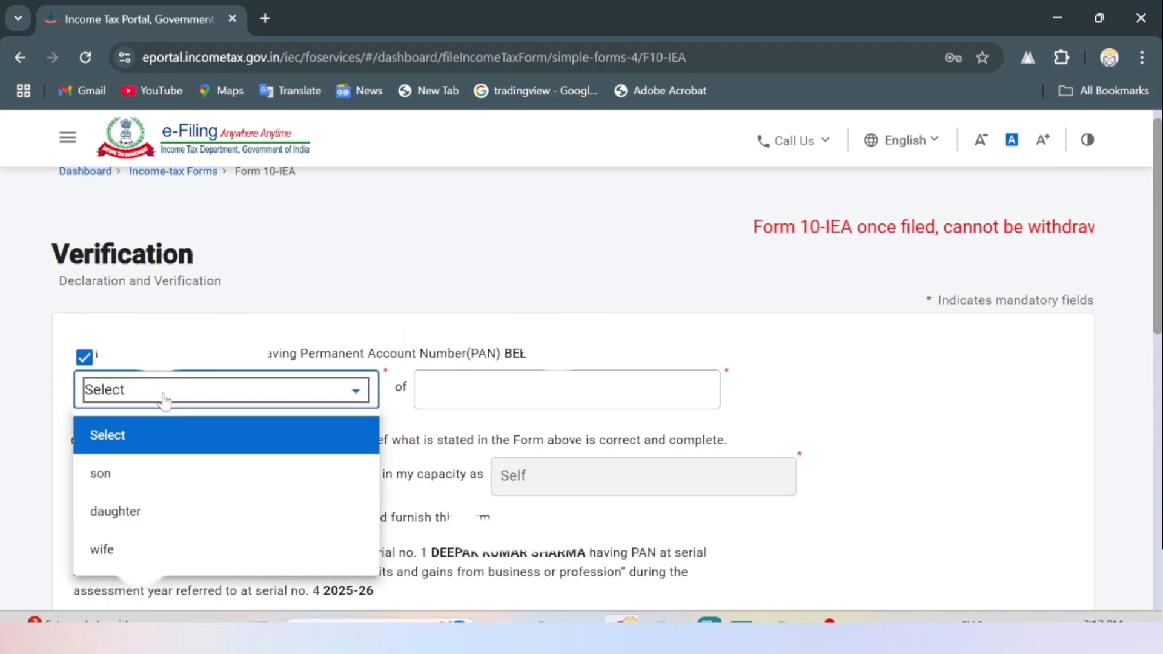
pyautogui.click(152, 491)
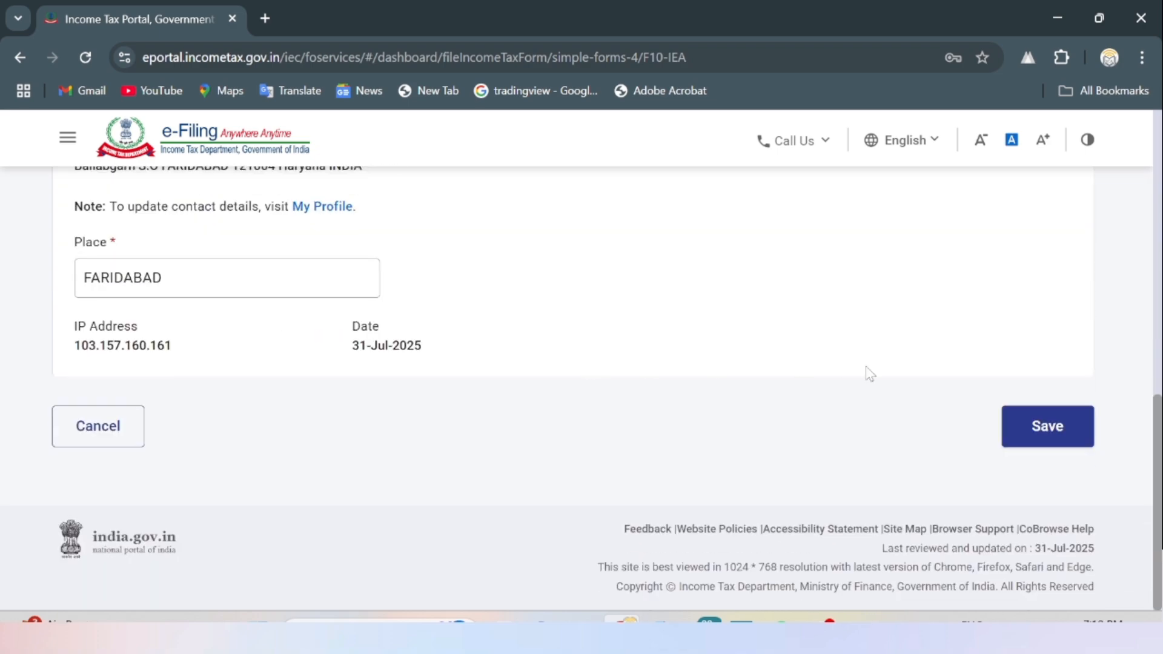
pyautogui.click(1052, 429)
# Step: Preview the completed Form 10-IEA through to its end and confirm proceeding to e-verification
pyautogui.scroll(-5, 687, 375)
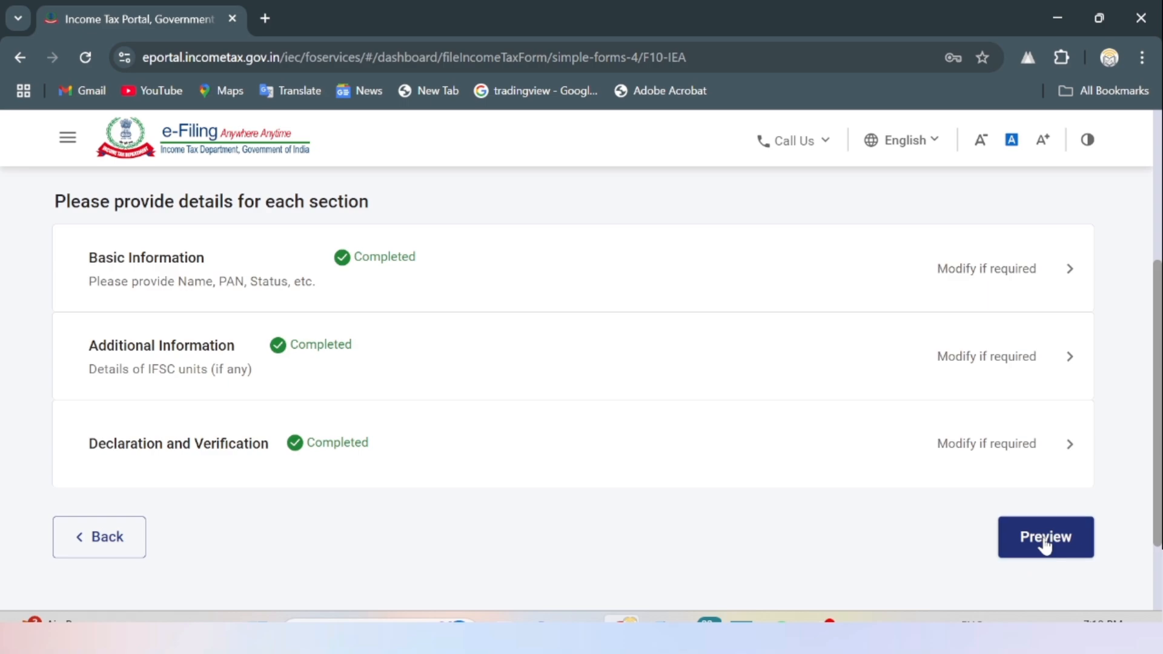
pyautogui.click(1044, 541)
pyautogui.scroll(-20, 537, 436)
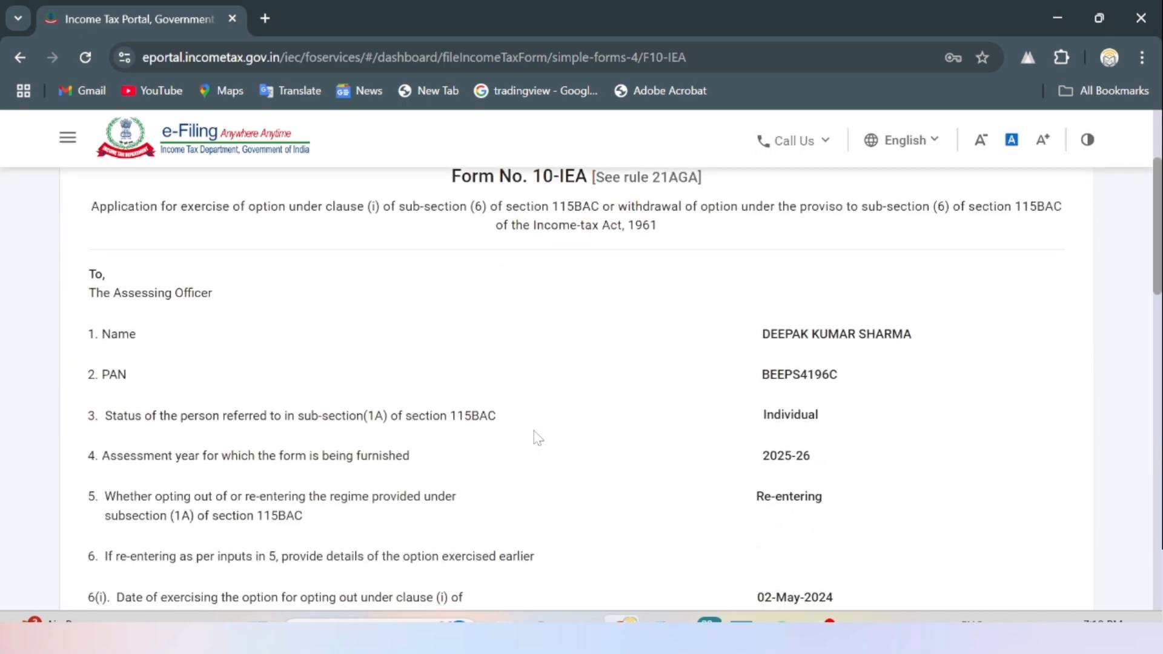
pyautogui.scroll(-3, 537, 437)
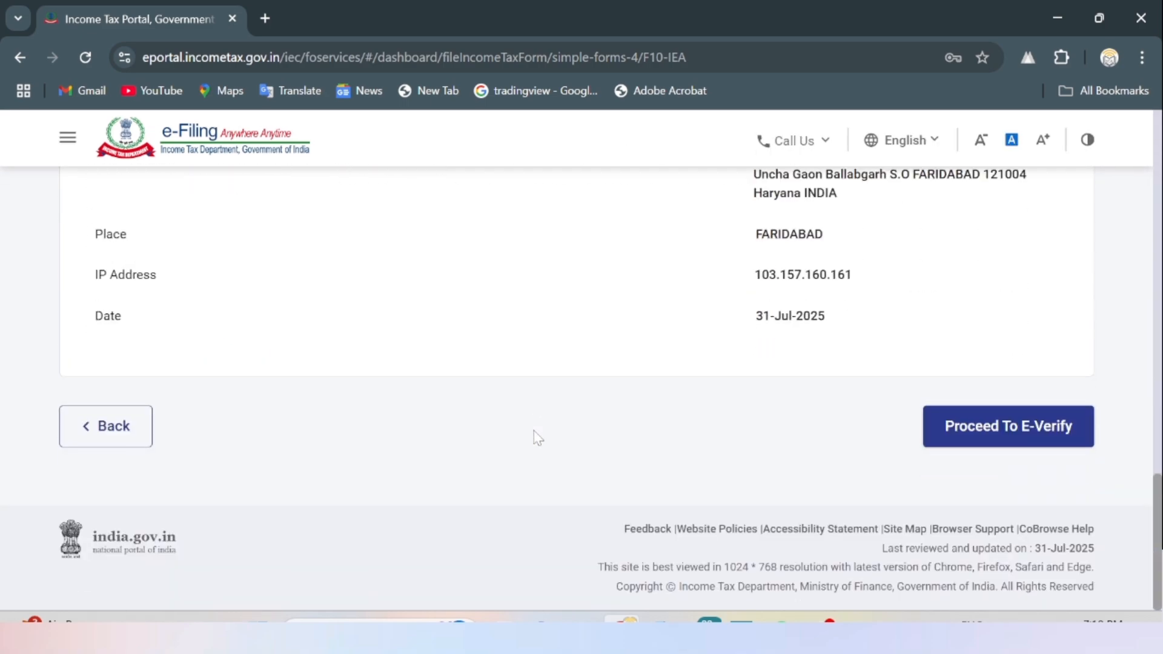
pyautogui.click(979, 431)
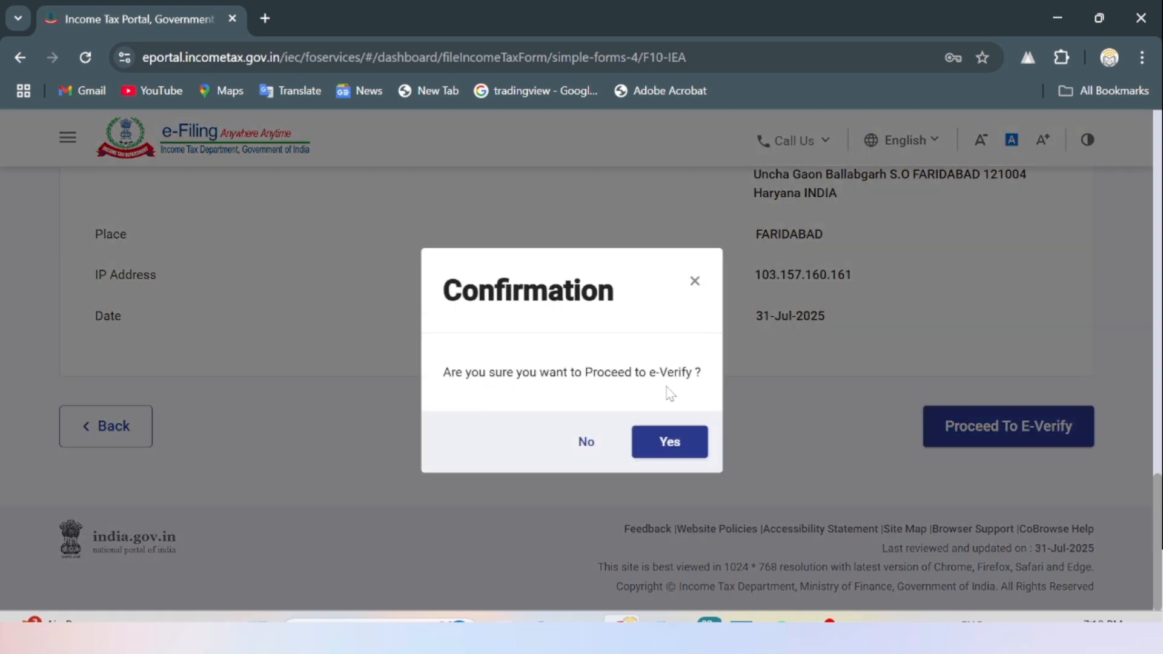
pyautogui.click(669, 442)
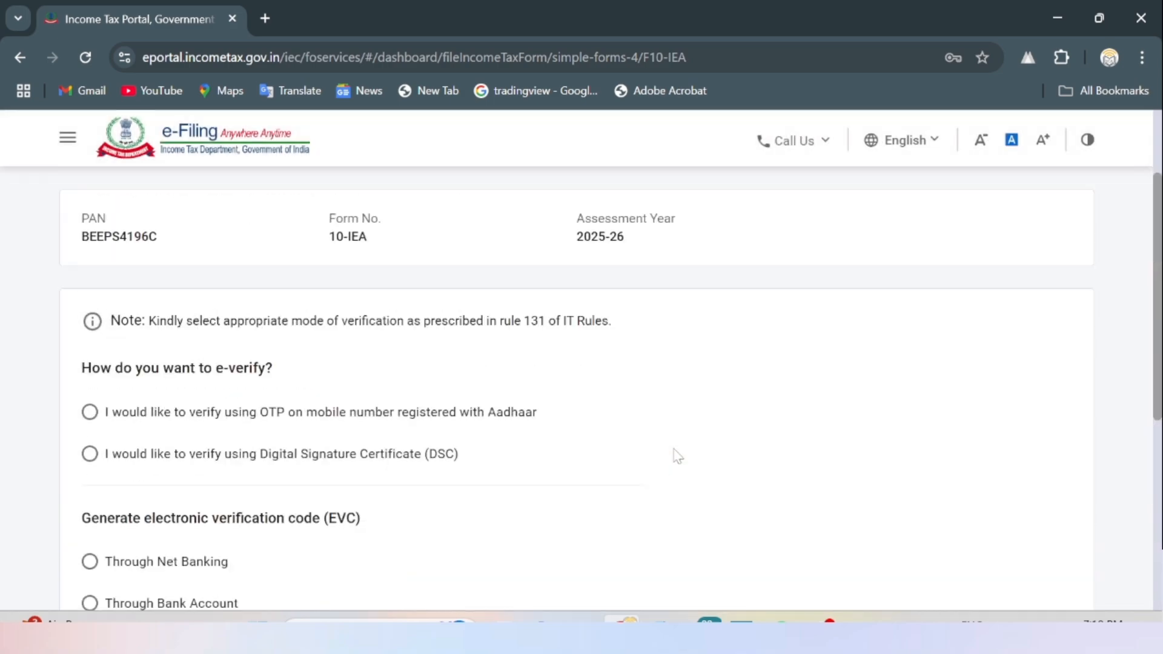
# Step: Choose e-verification by OTP on the Aadhaar-registered mobile number and agree to validate the Aadhaar details
pyautogui.scroll(-3, 314, 402)
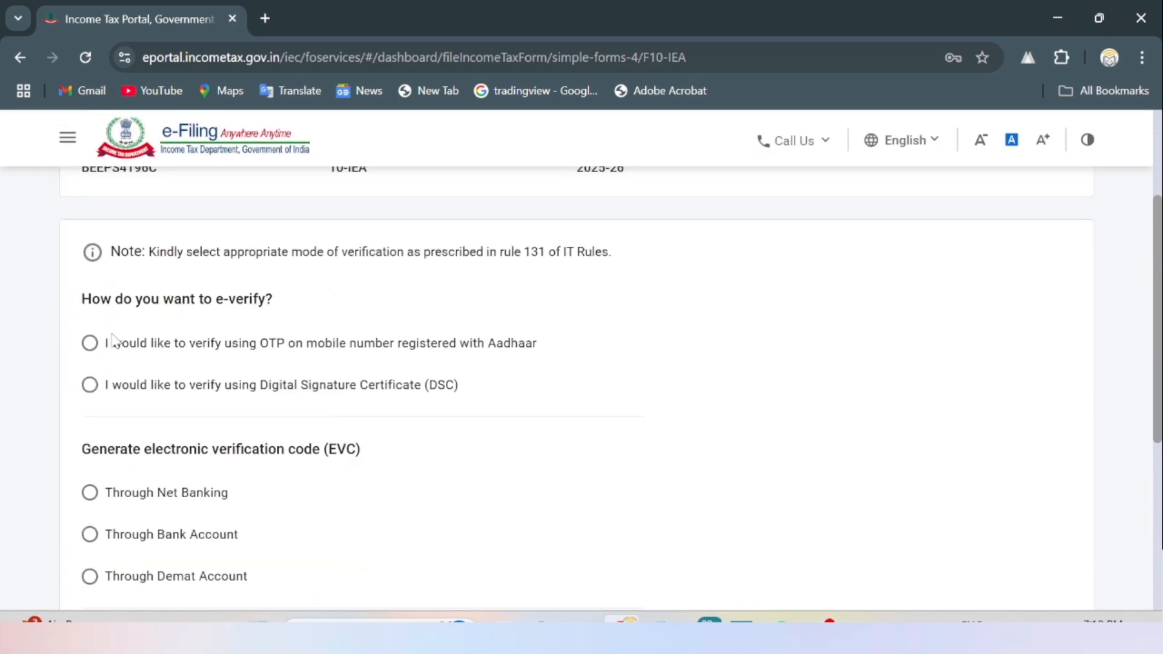
pyautogui.click(90, 343)
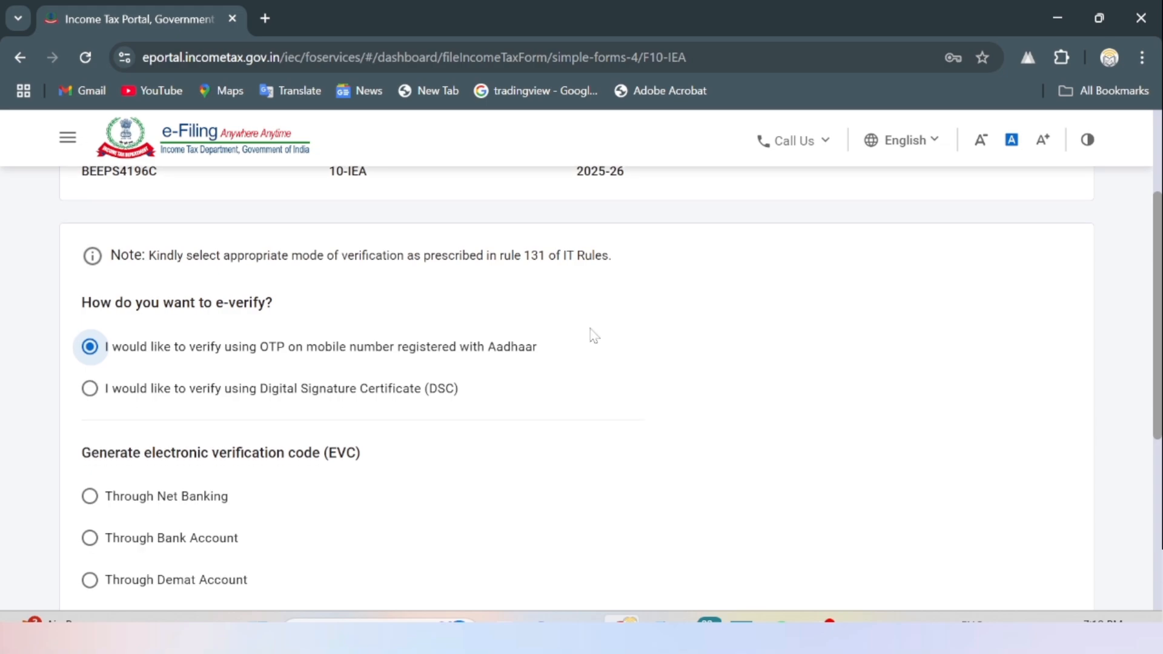
pyautogui.scroll(-3, 586, 335)
pyautogui.click(1005, 594)
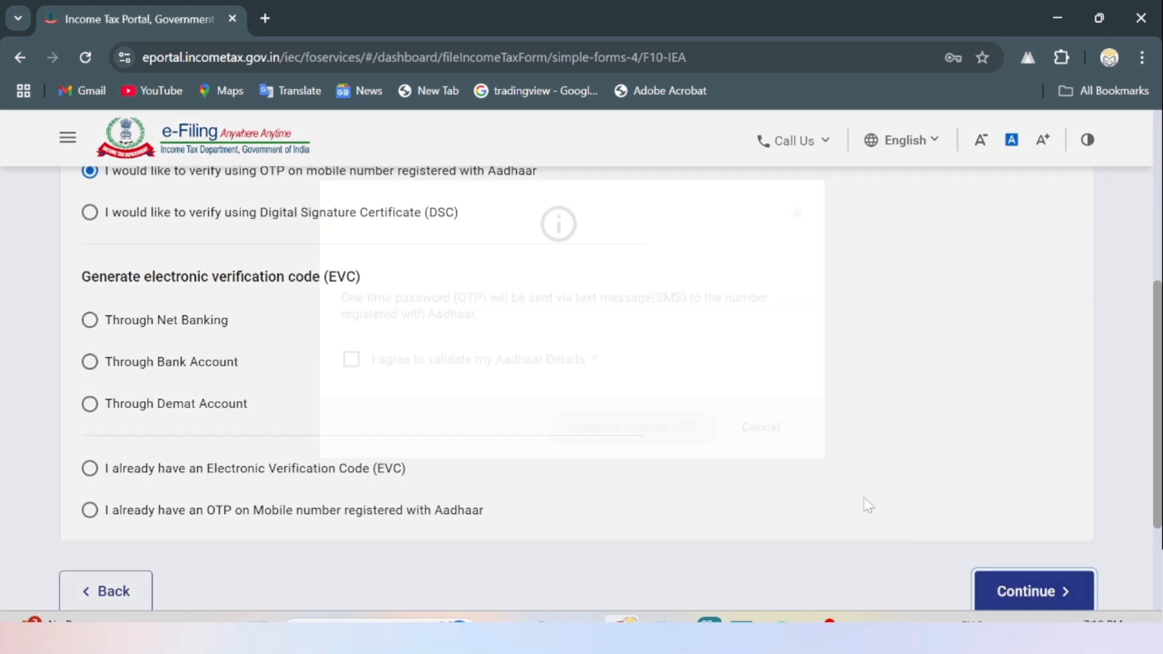
pyautogui.click(450, 402)
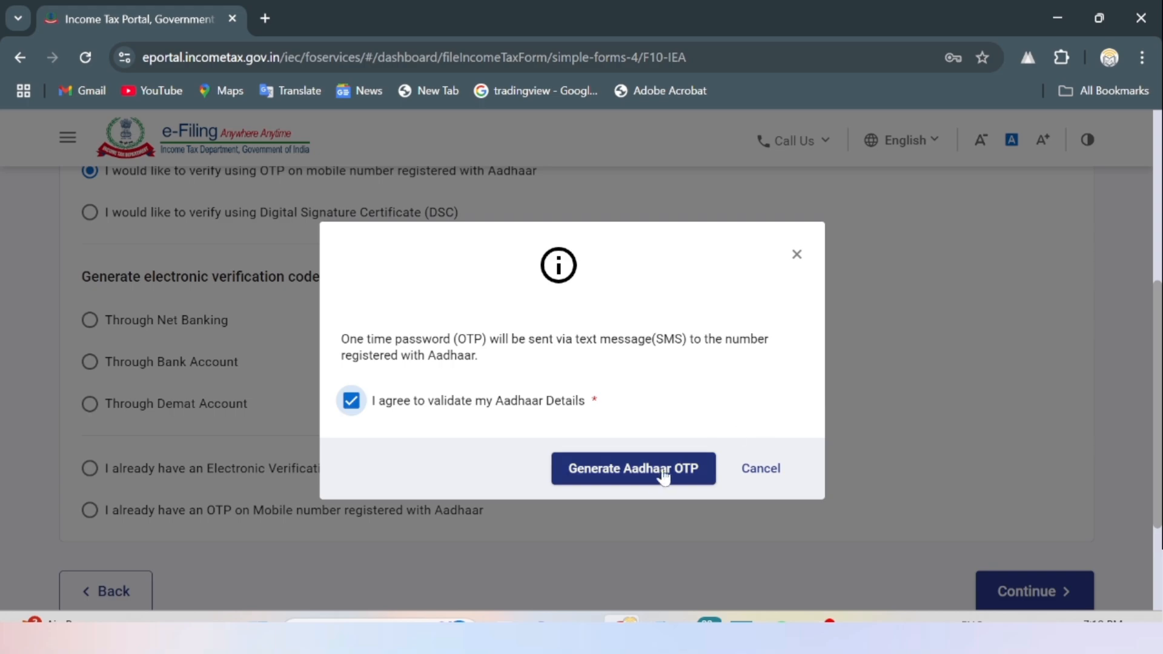